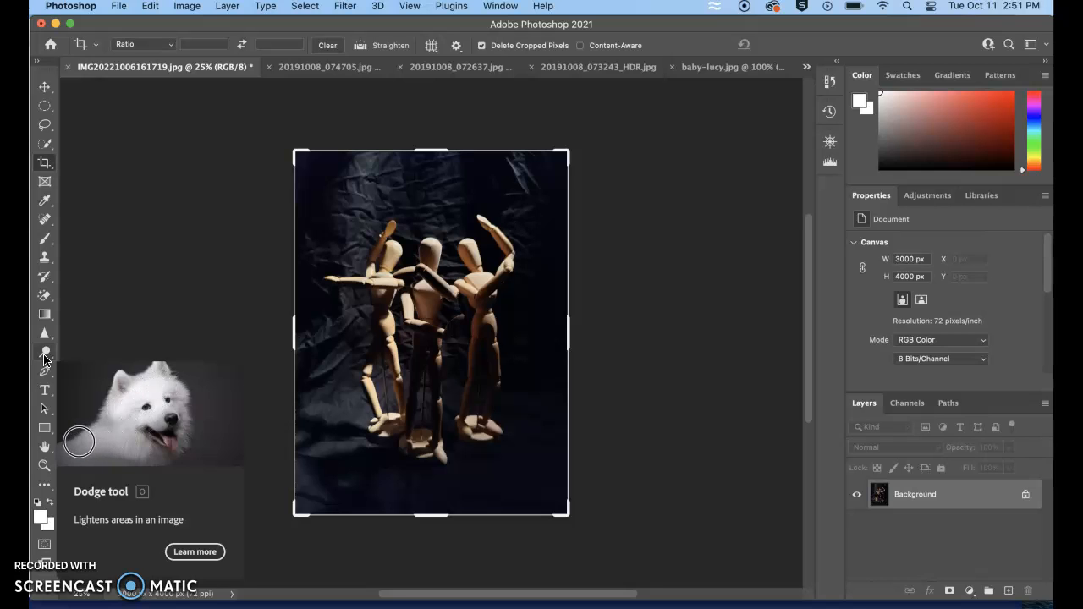
Step: Choose the Burn tool and revert the mannequin photo to its original snapshot in the history
click(44, 354)
click(74, 365)
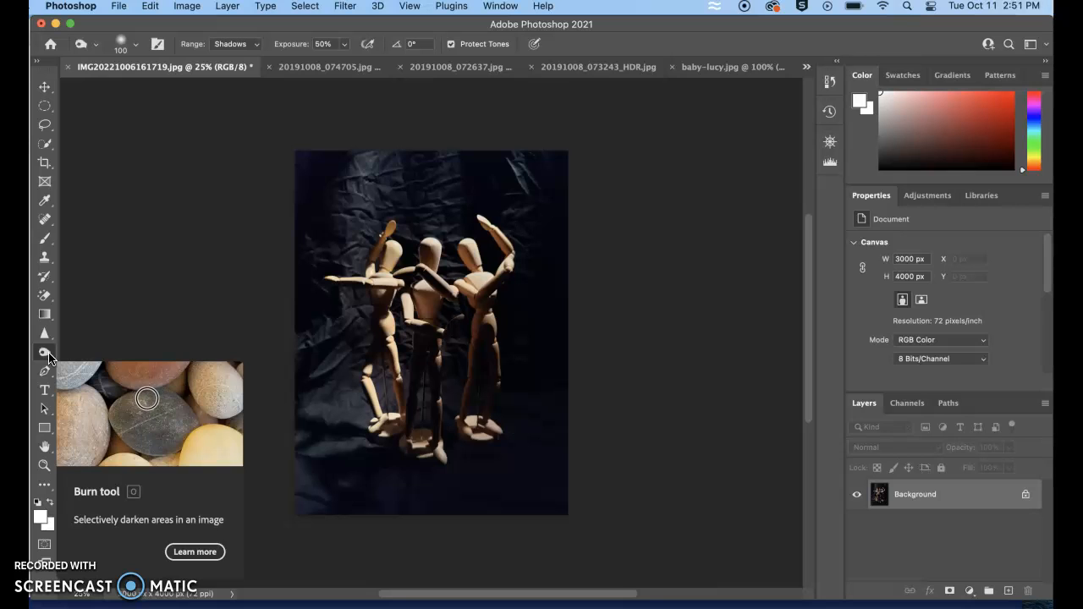
drag(381, 296, 383, 293)
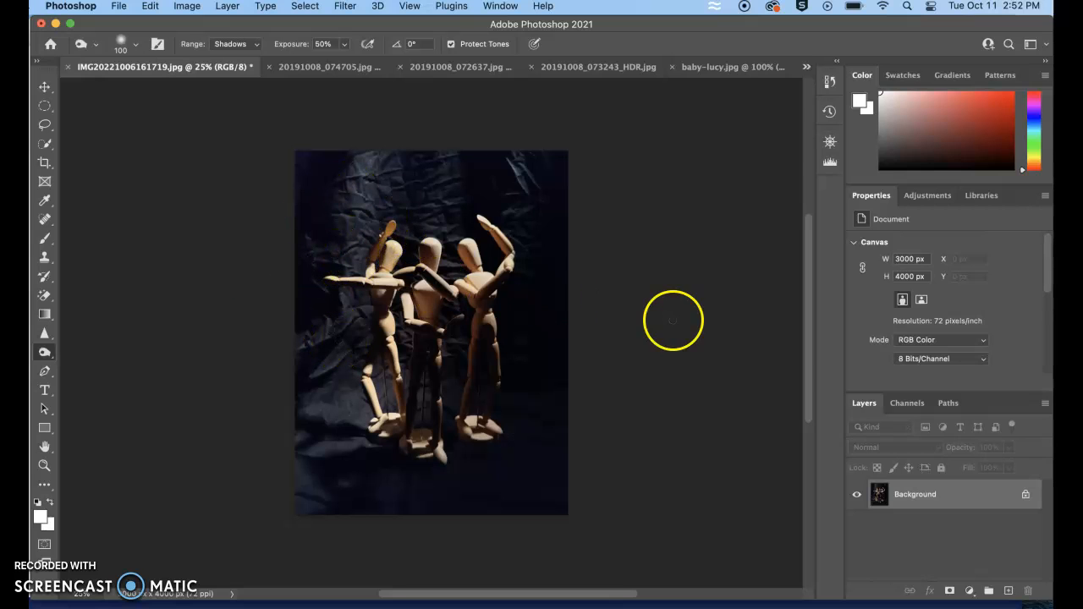
click(830, 83)
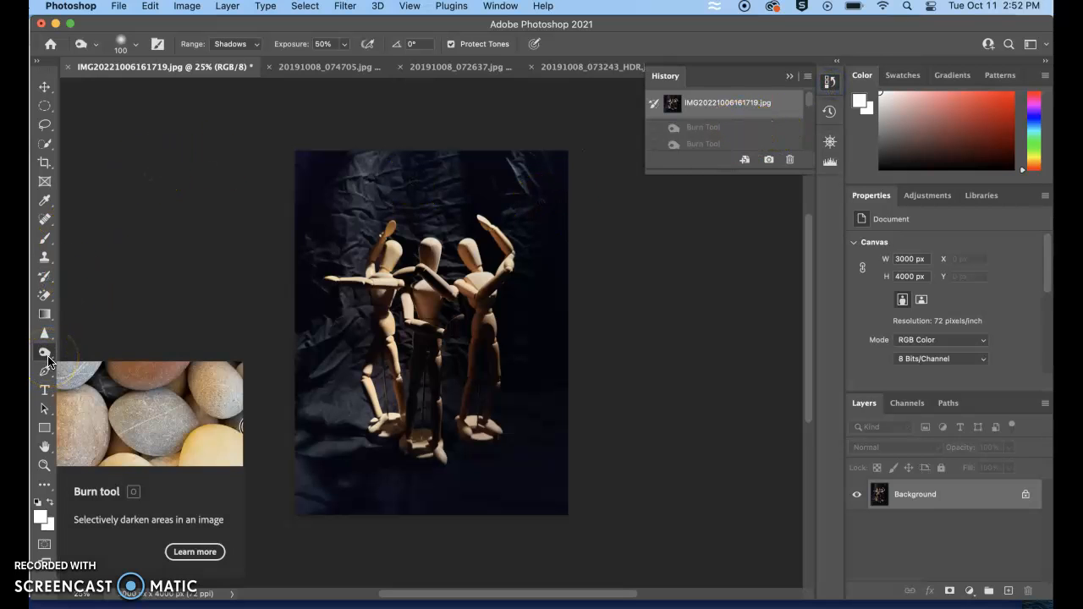
Step: Enlarge the Burn brush to 600 px and darken the shadows of the wrinkled backdrop across the top of the photo
key(bracketright)
key(bracketright)
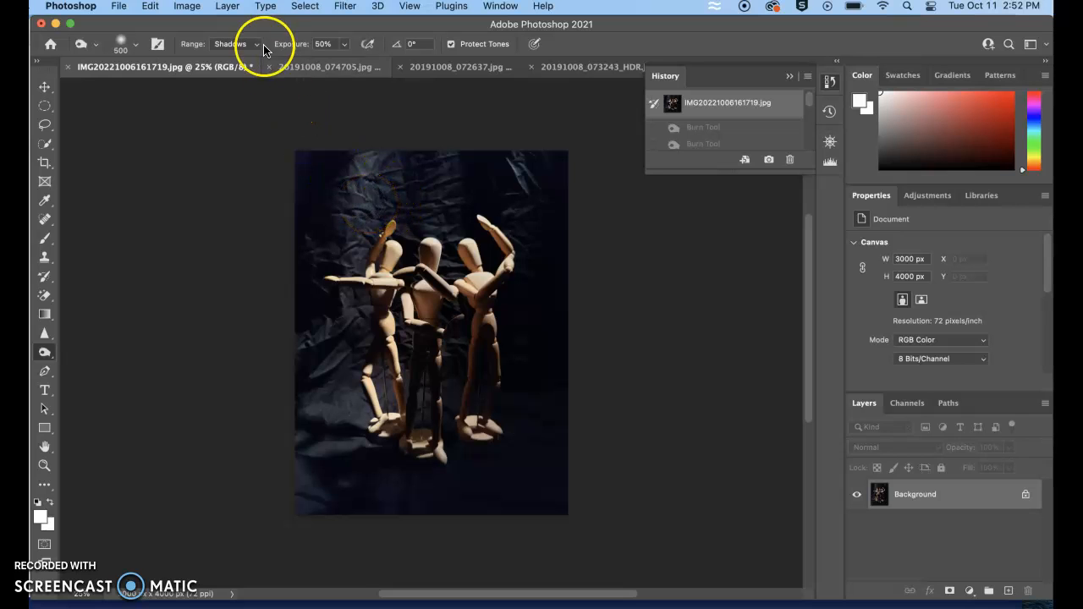
click(135, 44)
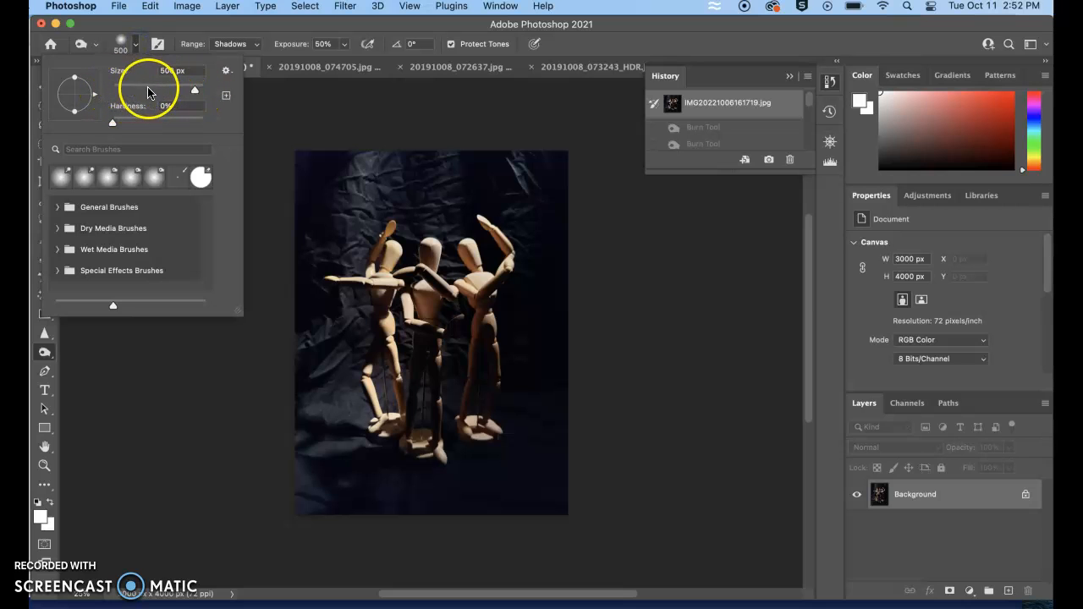
click(356, 187)
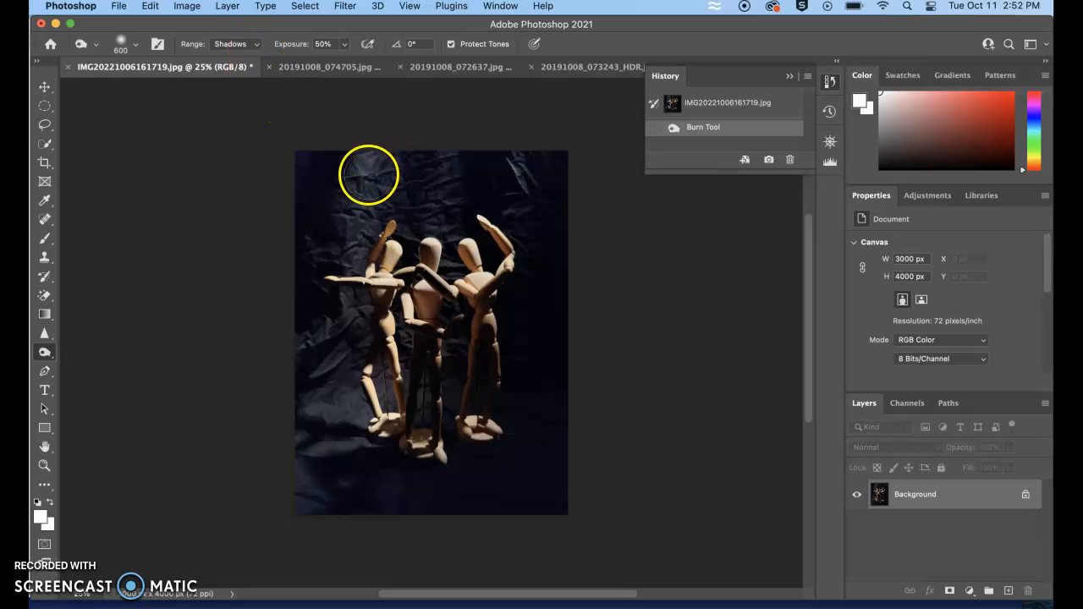
drag(368, 175, 372, 163)
mouse_move(335, 211)
mouse_down()
mouse_move(369, 186)
mouse_move(372, 158)
mouse_move(401, 168)
mouse_move(447, 157)
mouse_move(525, 165)
mouse_move(423, 165)
mouse_move(455, 178)
mouse_move(385, 167)
mouse_up()
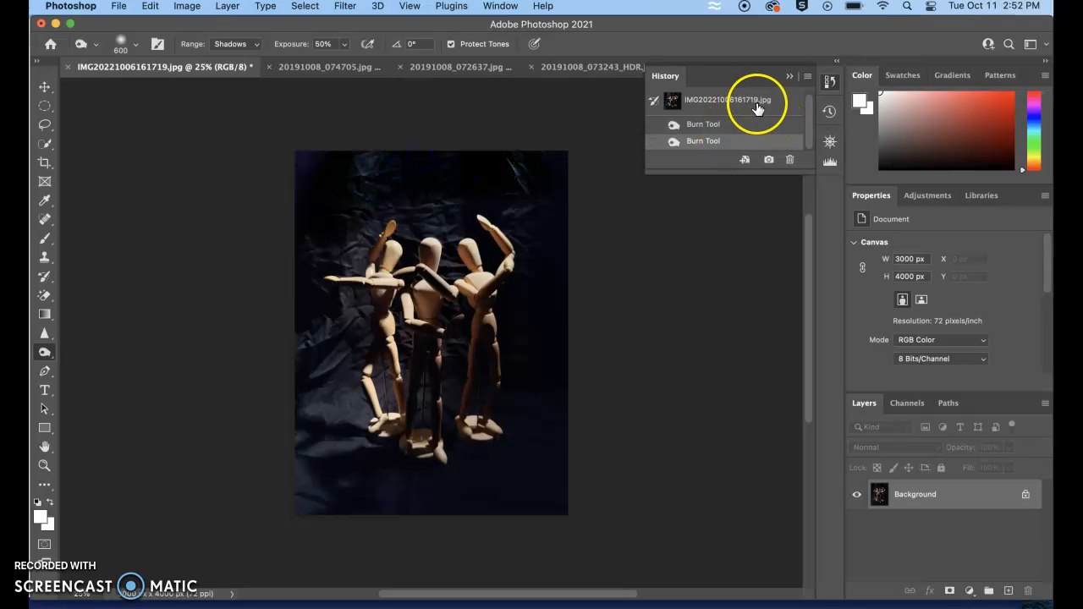
click(829, 81)
click(829, 82)
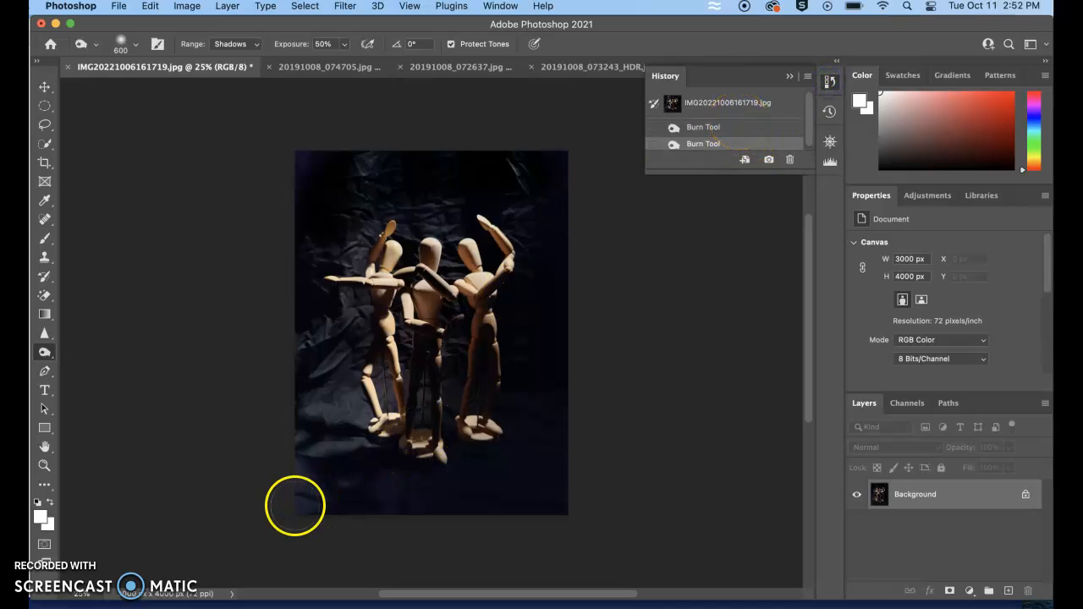
Step: Burn the lower-left backdrop and the outer edges around the three mannequins
mouse_move(312, 446)
mouse_down()
mouse_move(327, 449)
mouse_move(315, 331)
mouse_move(314, 425)
mouse_move(349, 457)
mouse_up()
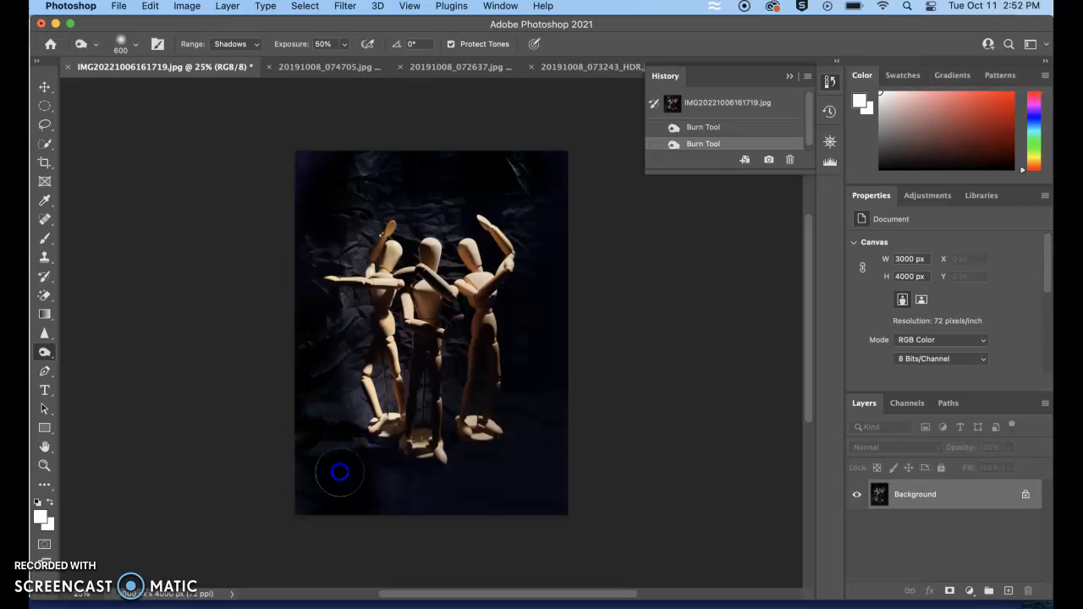
mouse_move(296, 186)
mouse_down()
mouse_move(346, 170)
mouse_move(307, 162)
mouse_move(555, 195)
mouse_move(515, 160)
mouse_move(560, 226)
mouse_move(536, 169)
mouse_move(565, 343)
mouse_up()
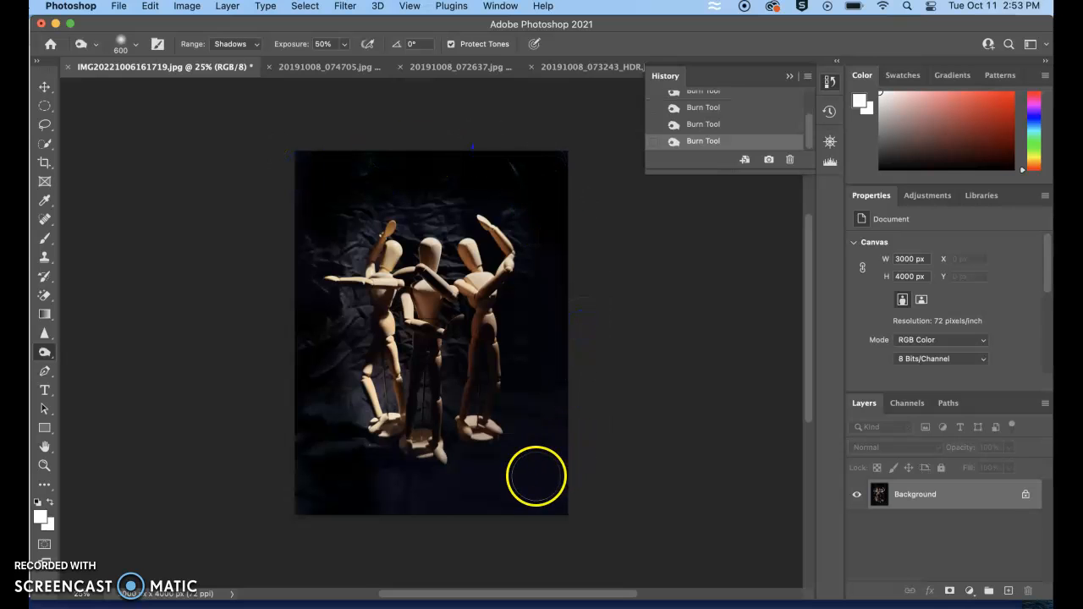
mouse_move(348, 471)
mouse_down()
mouse_move(312, 428)
mouse_move(305, 387)
mouse_move(323, 399)
mouse_move(327, 352)
mouse_move(340, 322)
mouse_up()
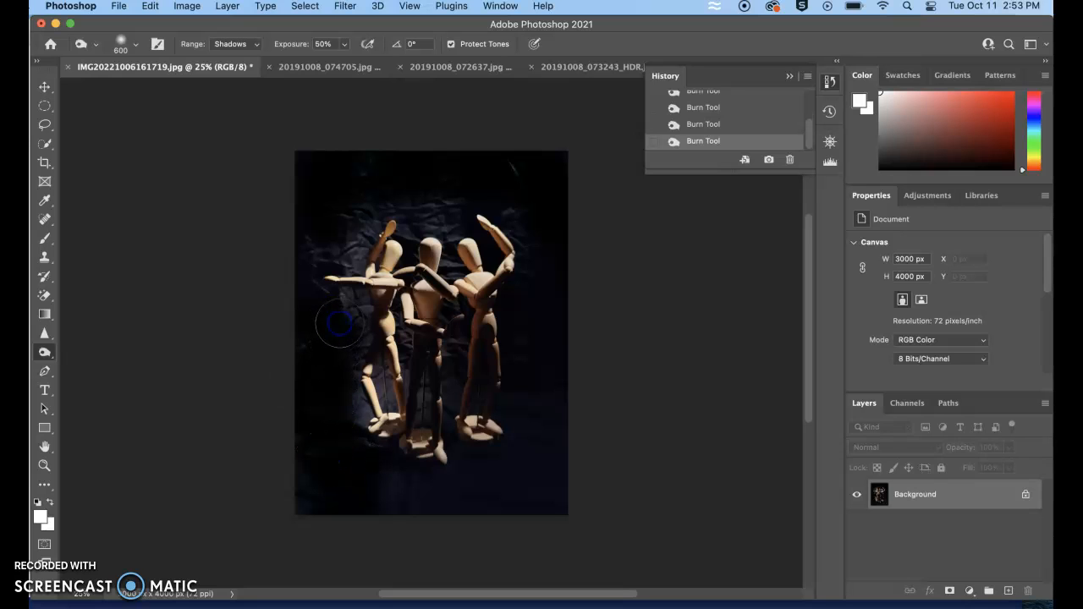
Step: Burn the remaining wrinkles in the backdrop beside the leftmost mannequin and collapse the history list
key(super+plus)
key(super+plus)
key(super+plus)
mouse_move(200, 274)
mouse_down()
mouse_move(194, 299)
mouse_move(174, 296)
mouse_move(138, 249)
mouse_move(141, 261)
mouse_move(127, 258)
mouse_move(157, 341)
mouse_up()
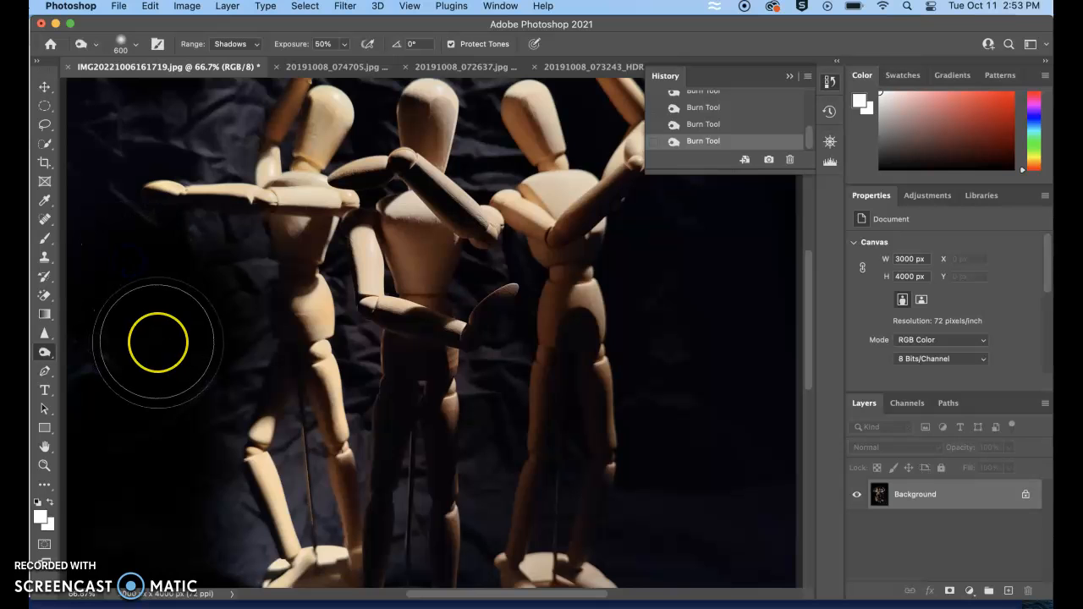
key(super+minus)
key(super+minus)
key(super+minus)
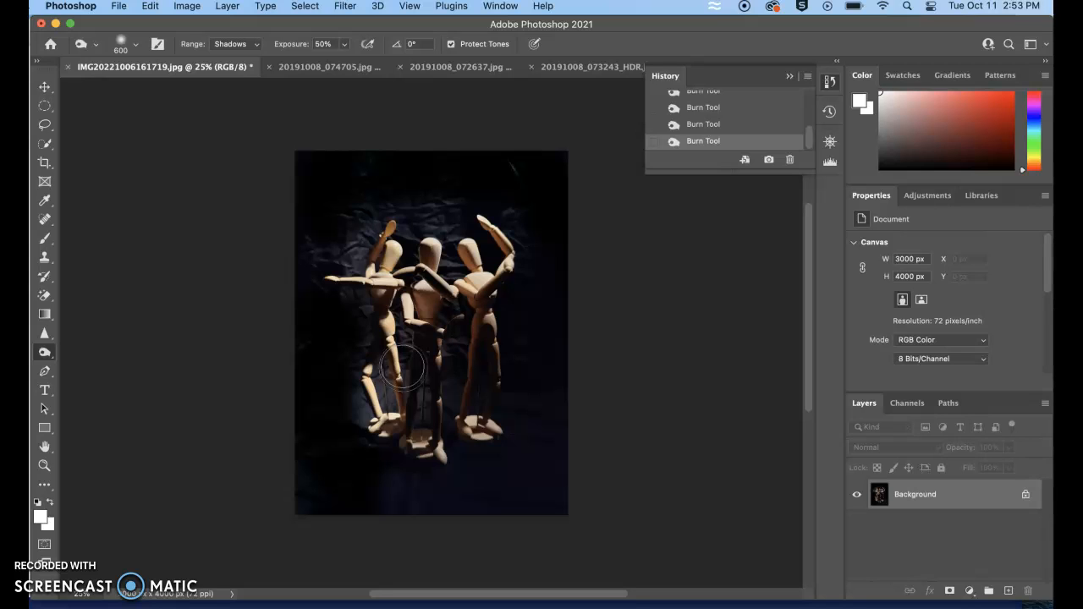
click(789, 76)
Step: Switch to baby-lucy.jpg and set the Dodge tool to work on the Shadows range
click(730, 71)
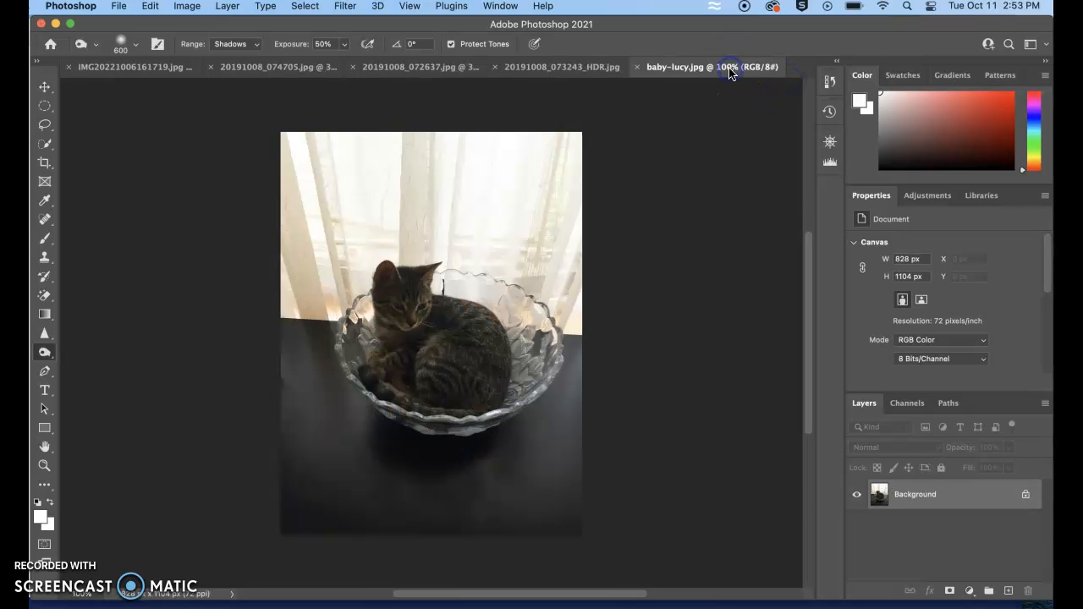
click(50, 354)
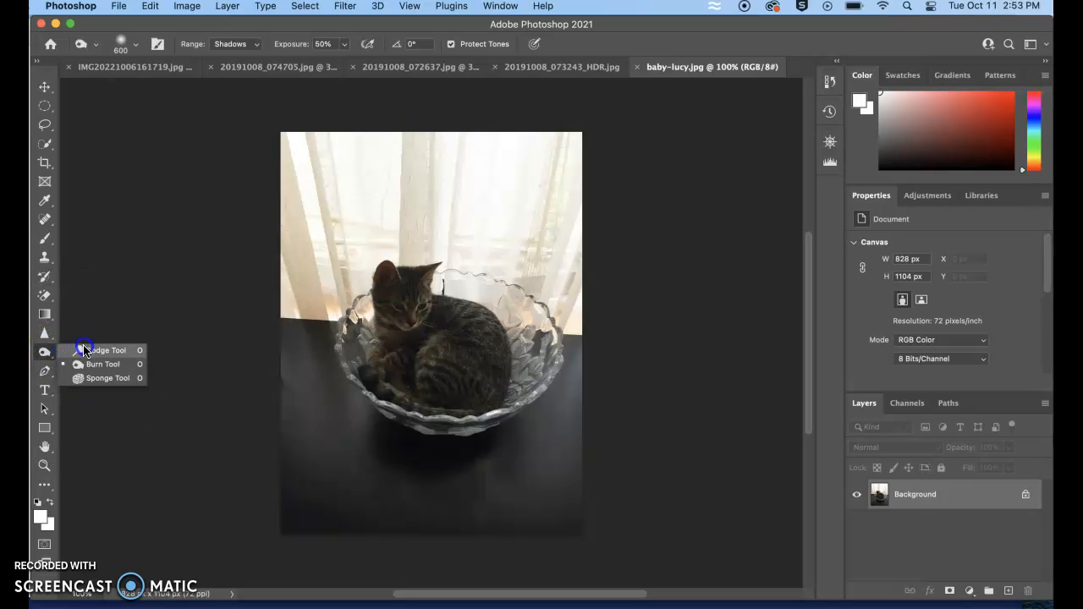
click(84, 349)
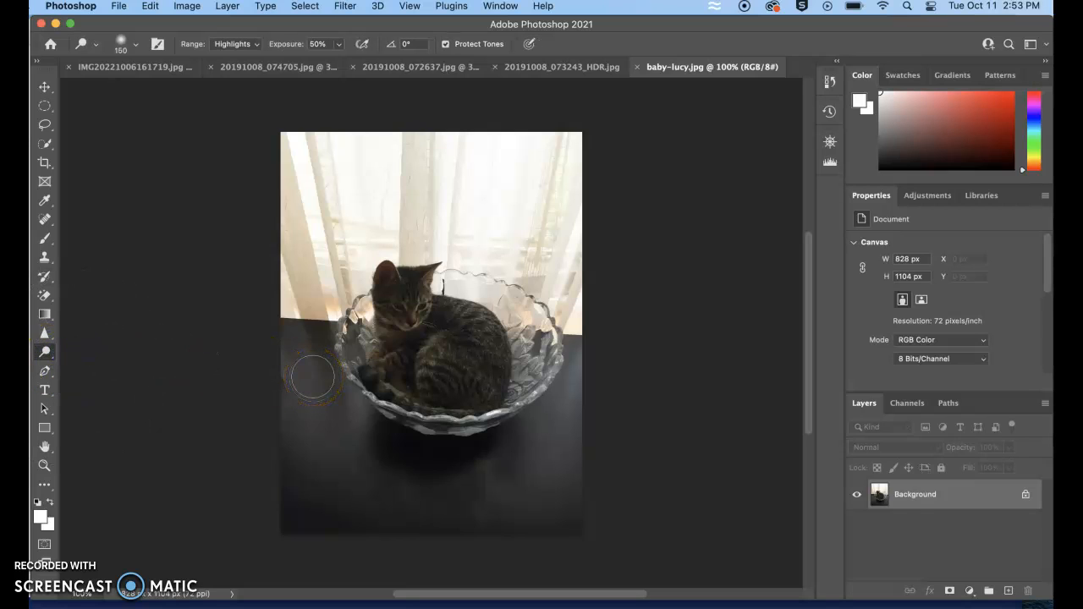
mouse_move(511, 378)
mouse_down()
mouse_move(407, 344)
mouse_move(420, 325)
mouse_move(437, 367)
mouse_move(403, 372)
mouse_up()
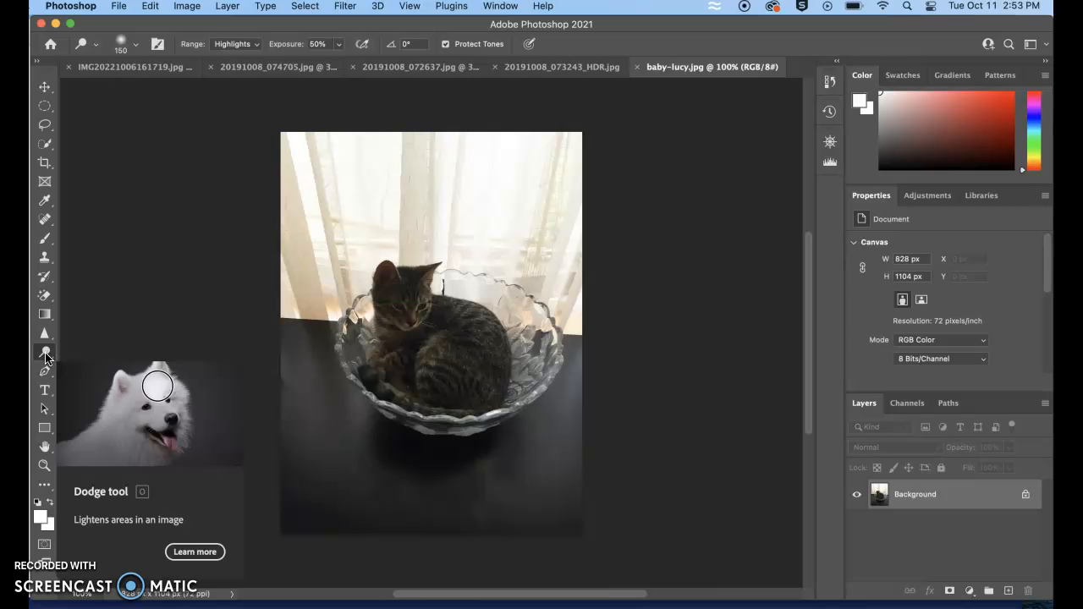
click(252, 47)
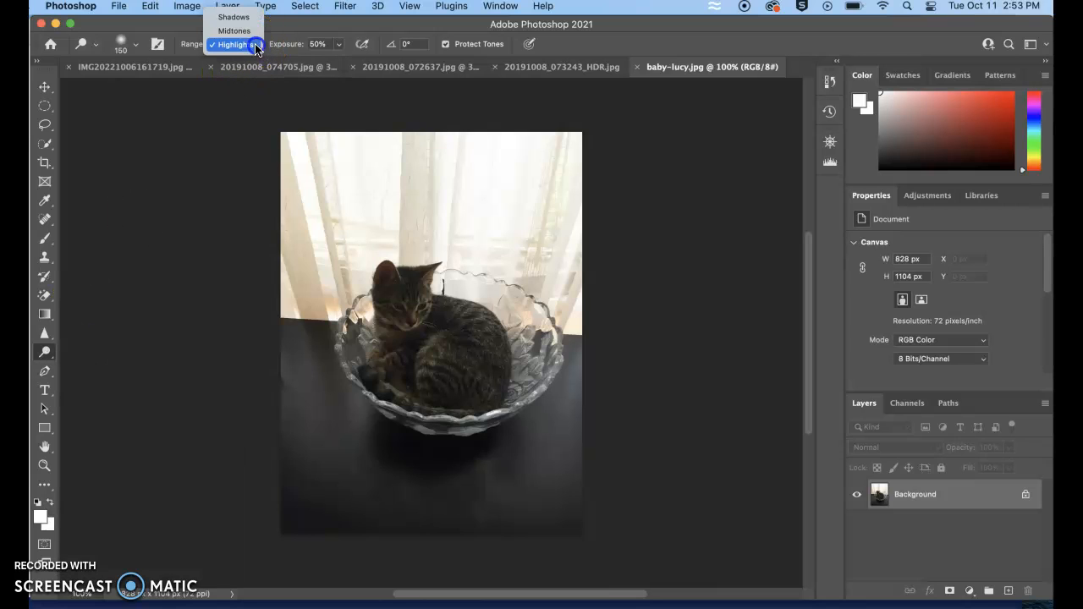
click(240, 16)
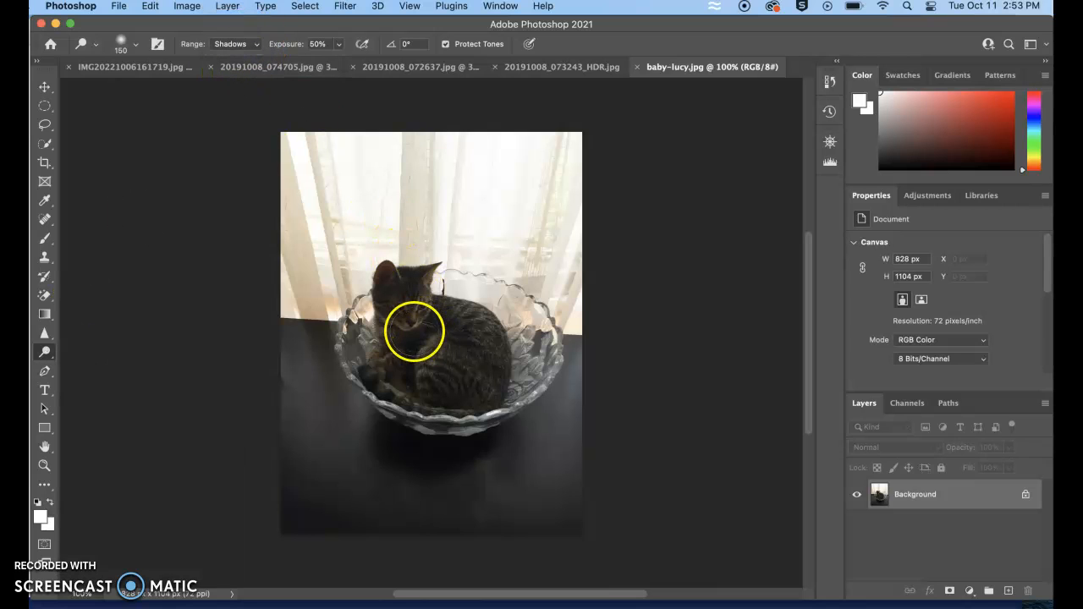
Step: Lighten the shadows of the cat's face, body and paws with repeated Dodge strokes on the Background layer
mouse_move(421, 353)
mouse_down()
mouse_move(426, 379)
mouse_move(400, 316)
mouse_up()
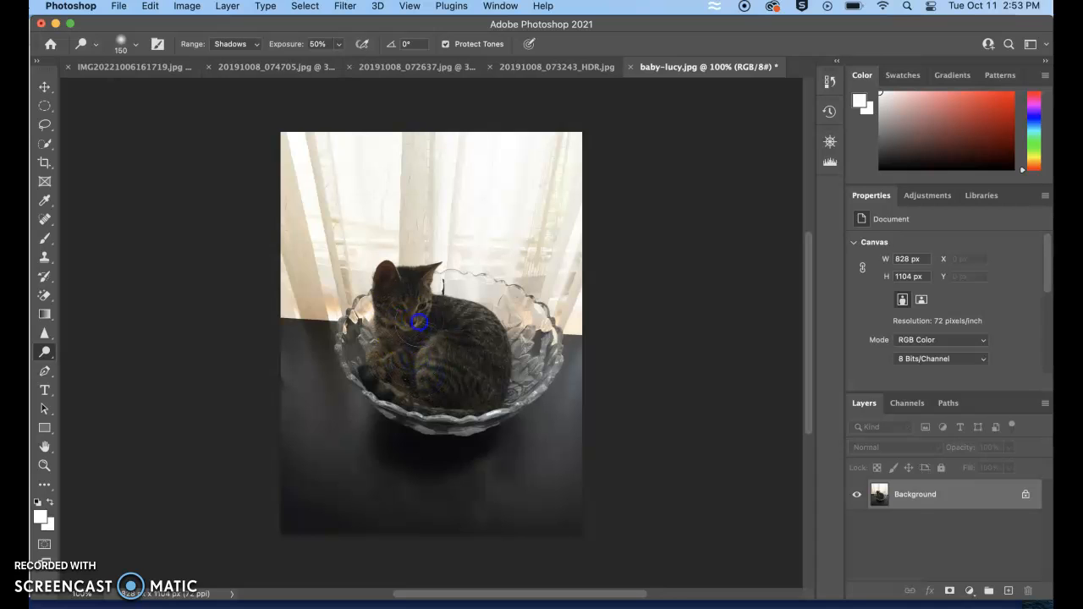
mouse_move(442, 318)
mouse_down()
mouse_move(463, 355)
mouse_move(453, 391)
mouse_up()
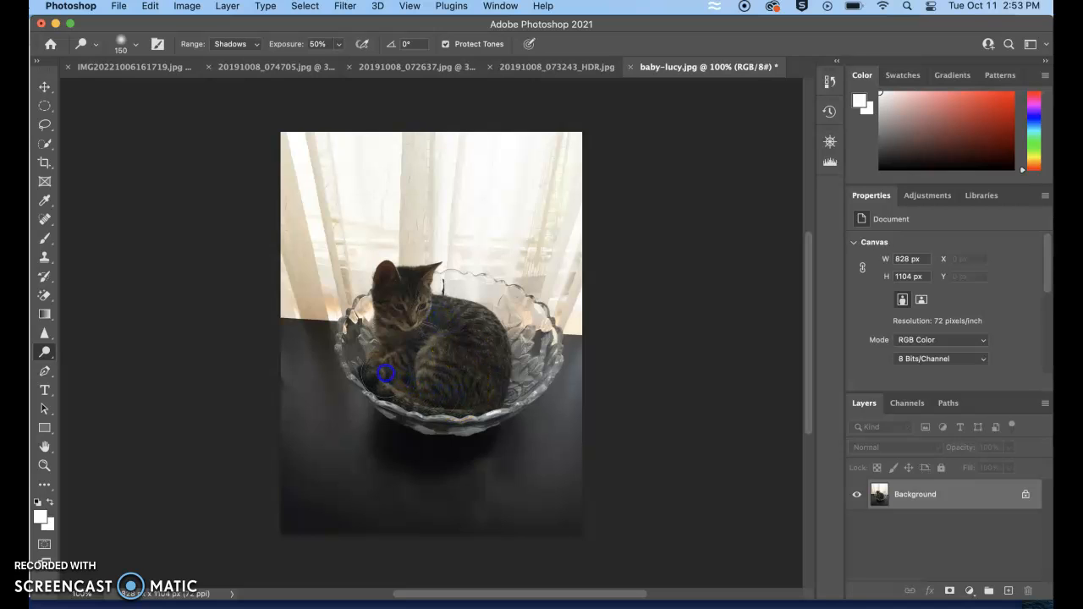
click(417, 301)
drag(444, 377, 435, 369)
click(422, 390)
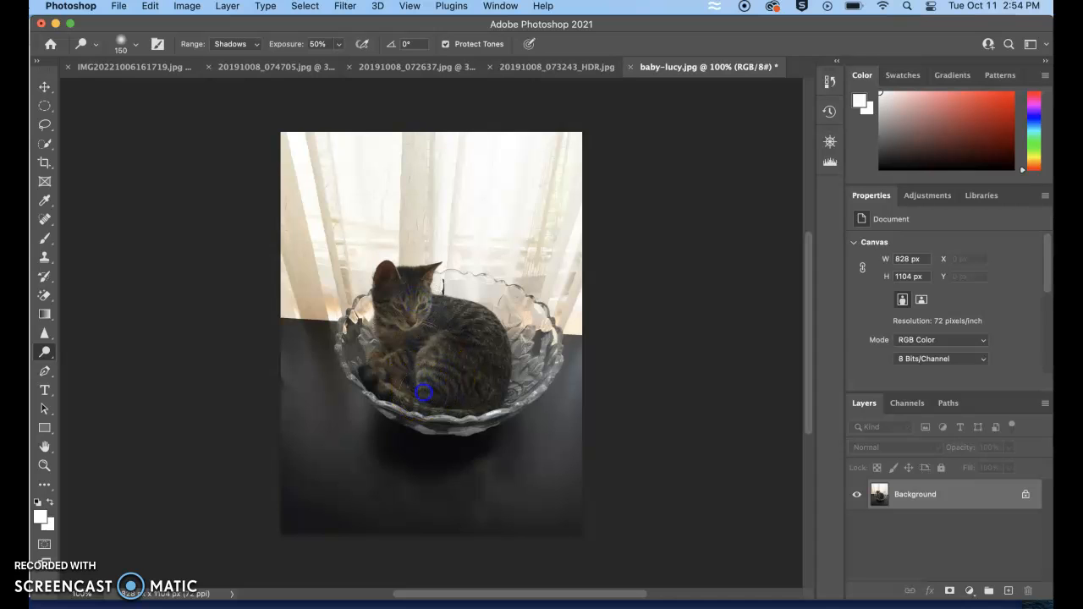
mouse_move(446, 350)
mouse_down()
mouse_move(465, 386)
mouse_move(449, 387)
mouse_up()
click(479, 370)
drag(389, 381, 379, 375)
drag(442, 391, 463, 395)
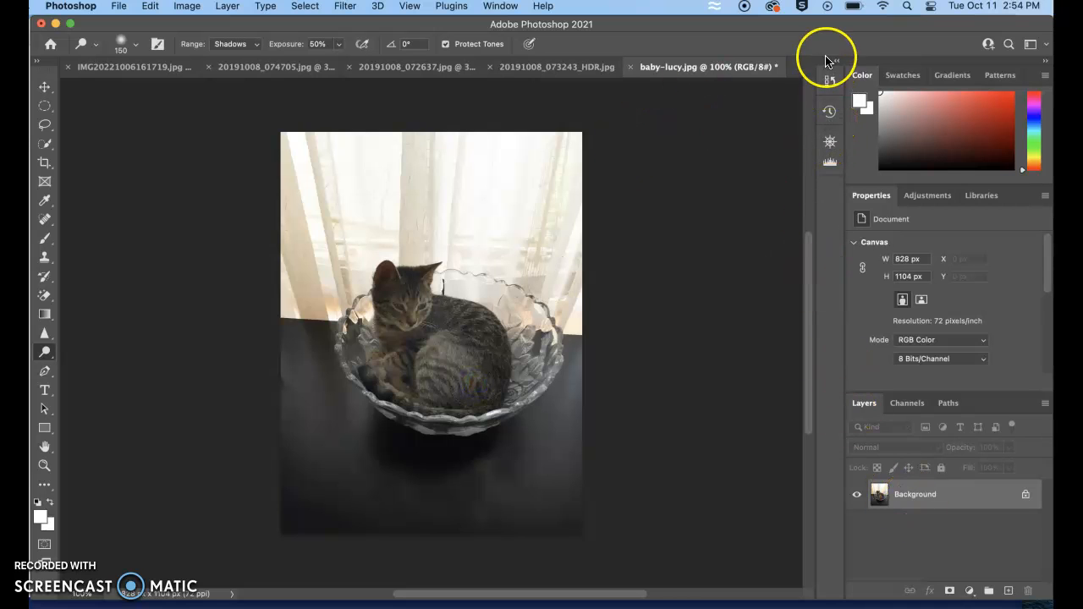
Step: Revert the cat photo to its Open state in the history
click(829, 81)
scroll(717, 119, up, 3)
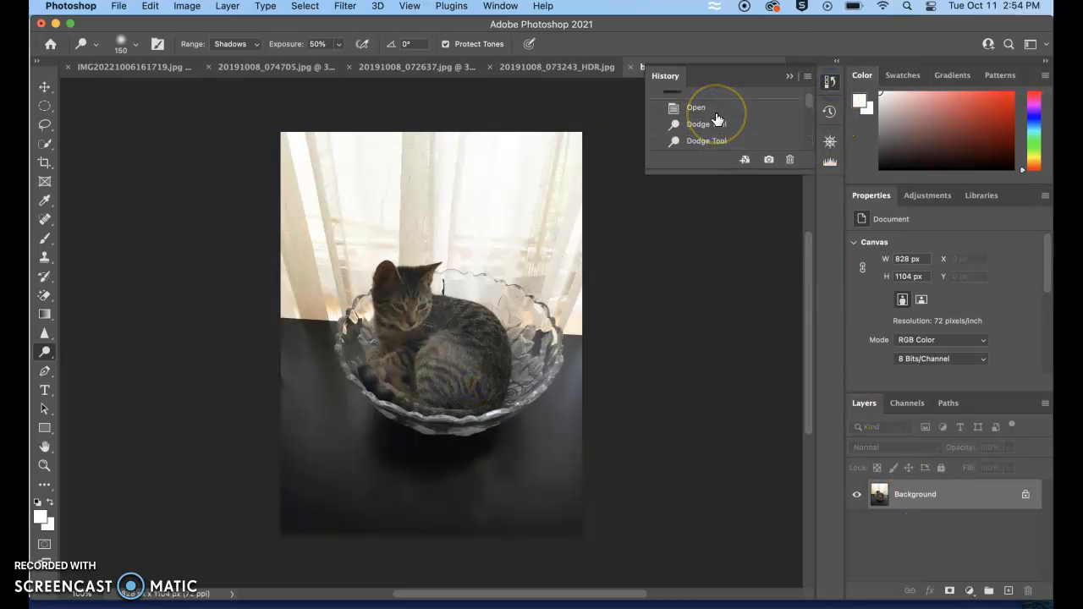
click(715, 110)
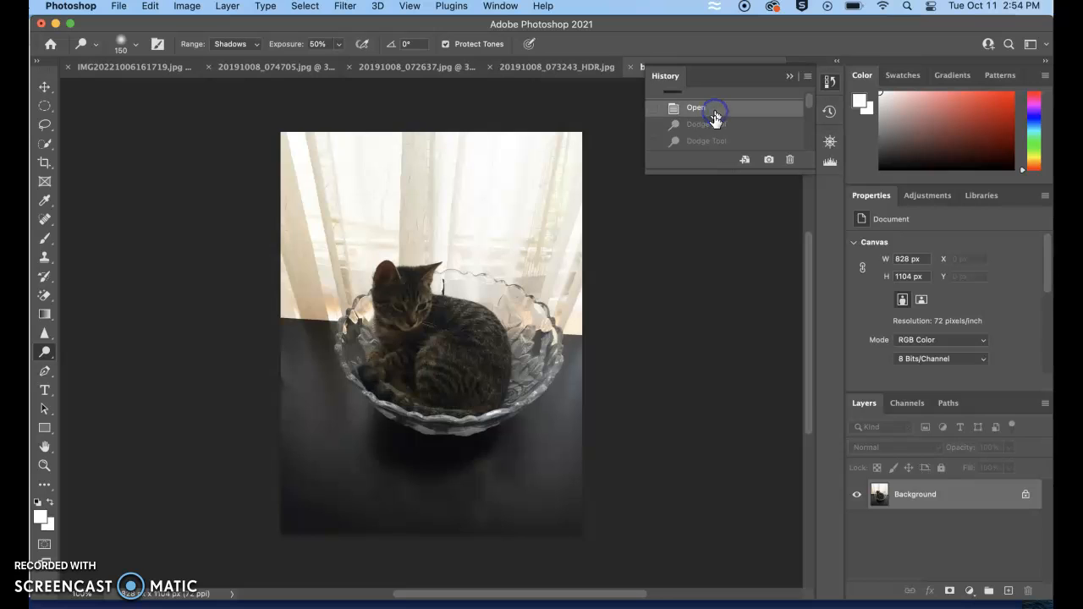
Step: Duplicate the Background layer as Background copy within baby-lucy.jpg
right_click(918, 497)
click(956, 468)
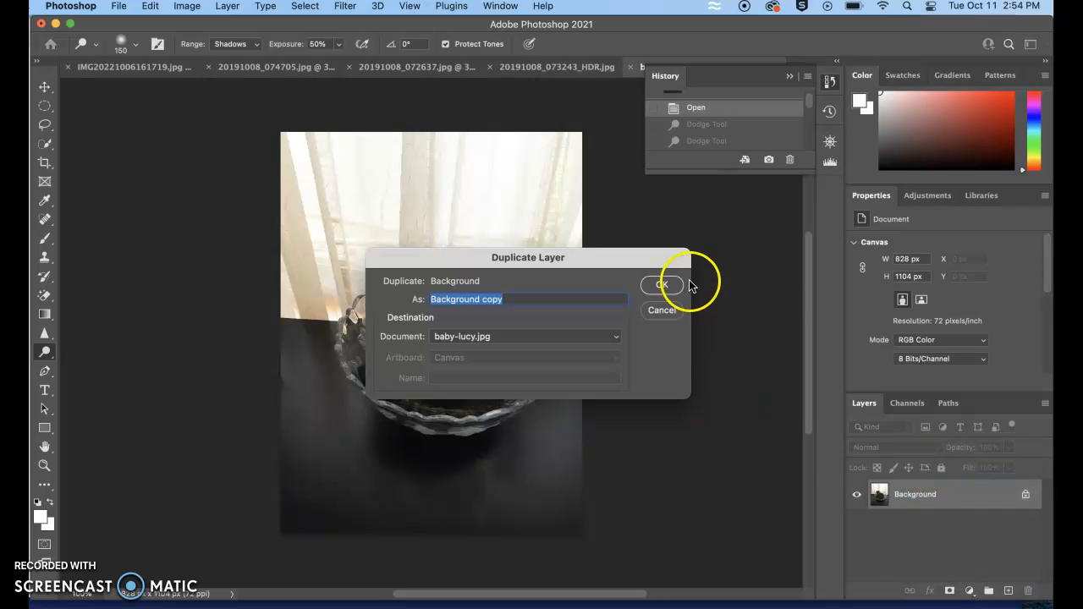
click(666, 285)
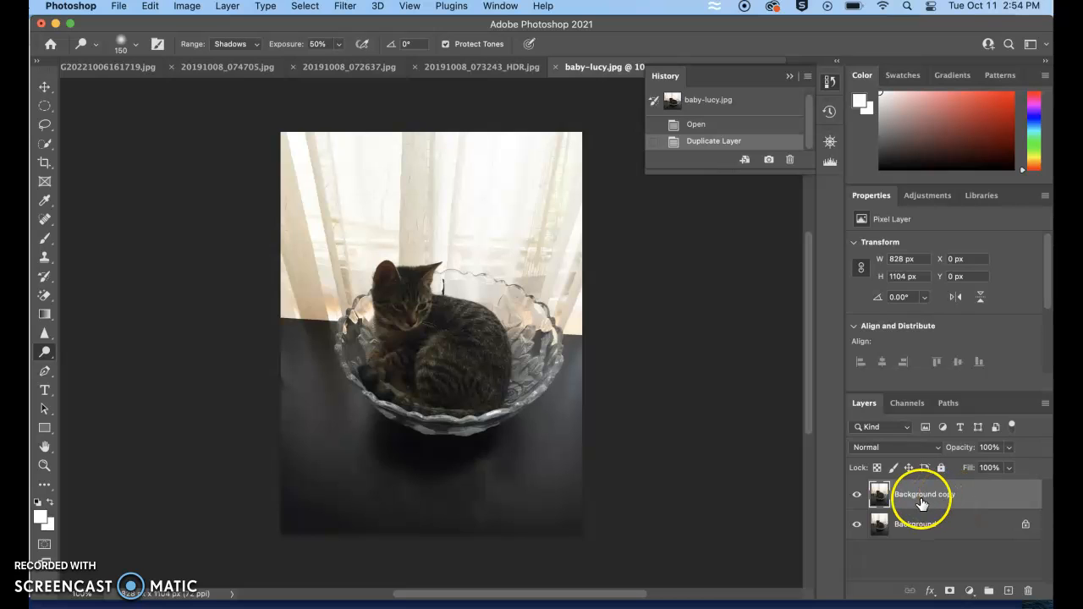
Step: Dodge the shadows of the cat's fur on the Background copy layer with the 150 px brush
drag(434, 345, 438, 333)
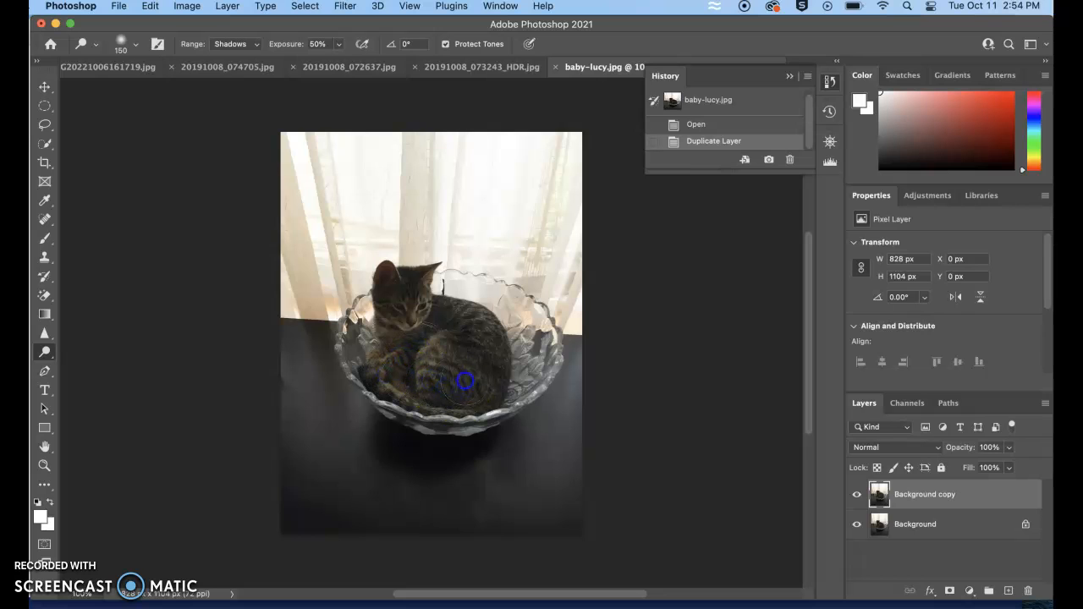
drag(441, 355, 446, 345)
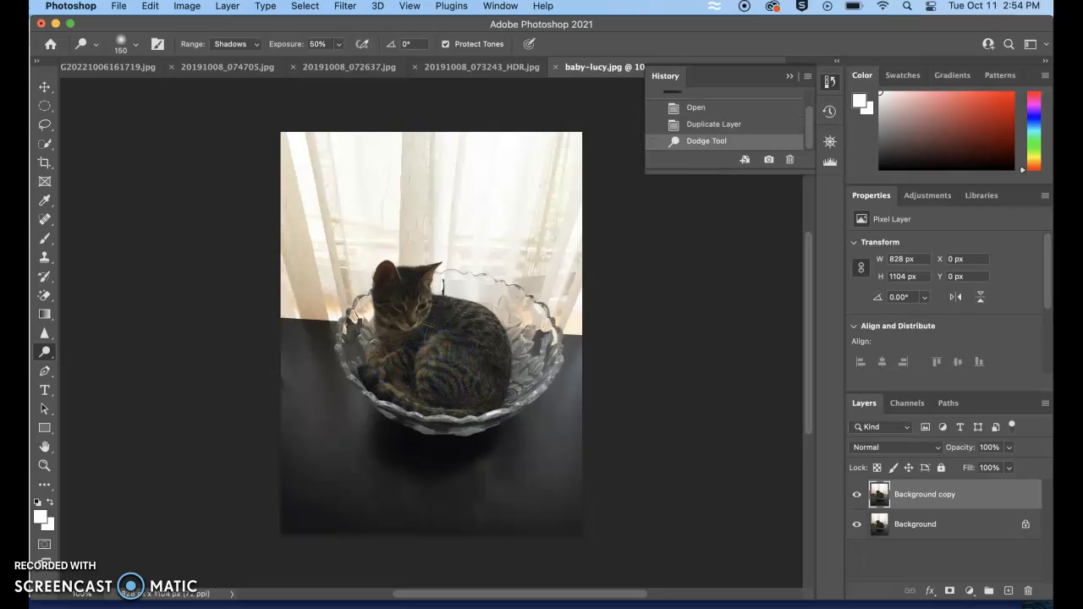
click(431, 359)
click(385, 377)
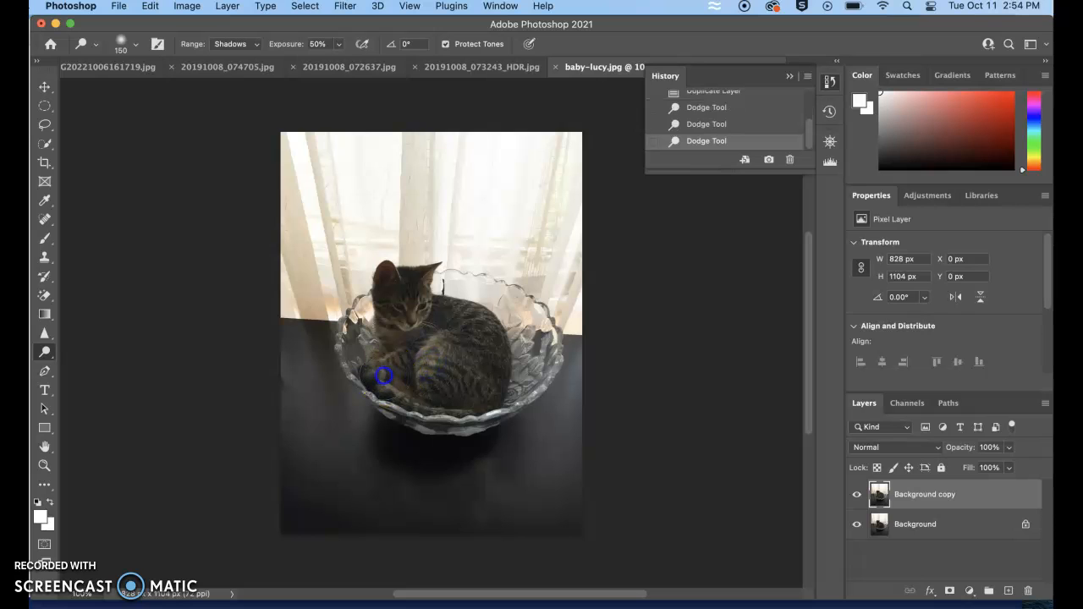
click(429, 376)
click(459, 348)
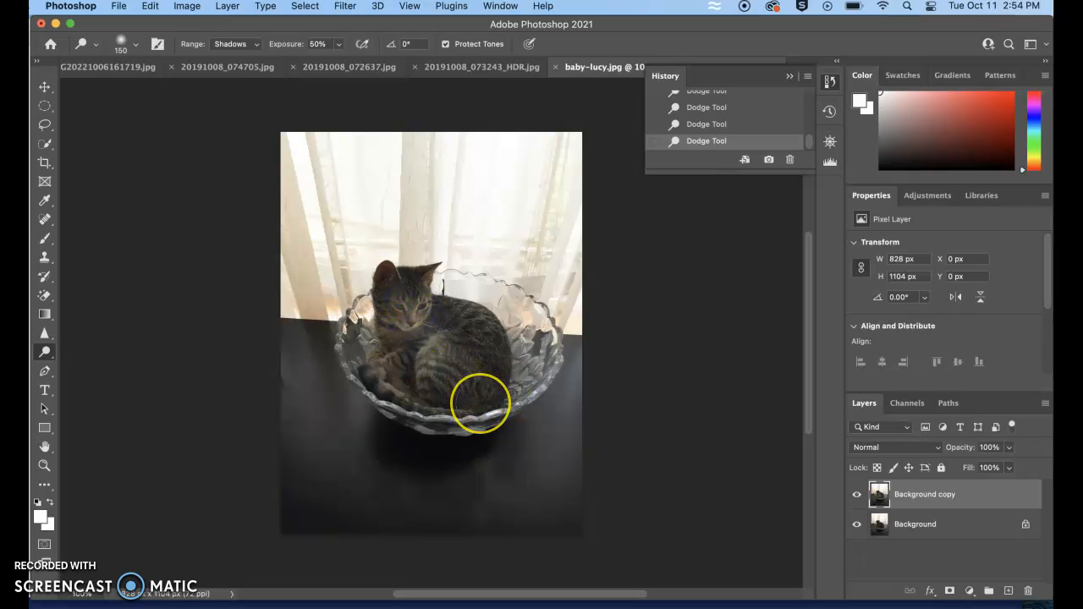
drag(479, 399, 421, 383)
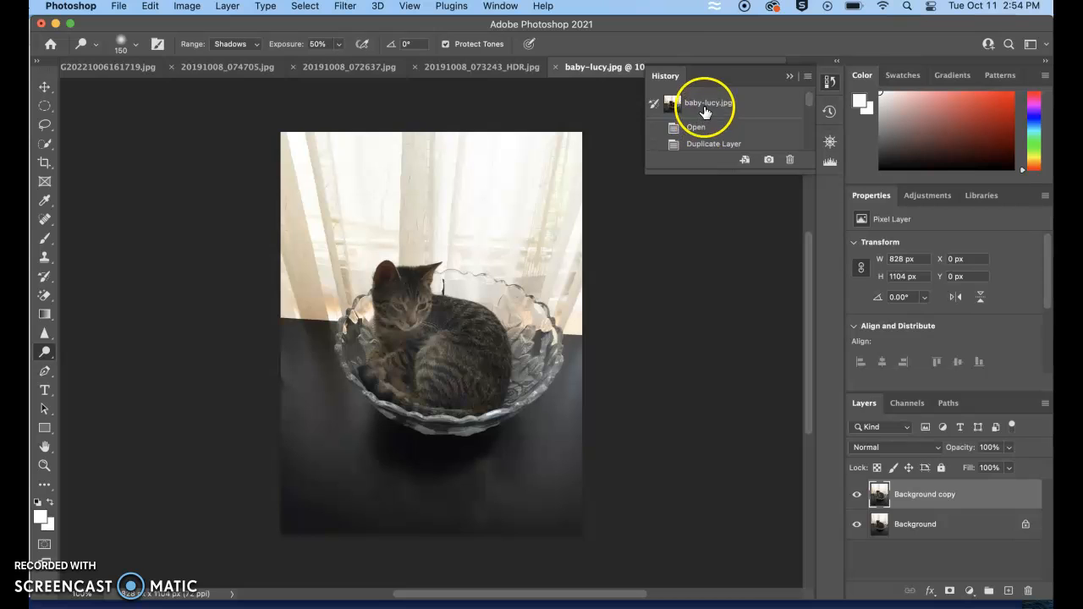
Step: Compare the original snapshot with the latest Dodge state, and roll the photo back two Dodge strokes in the history
click(704, 103)
drag(810, 106, 812, 184)
click(711, 142)
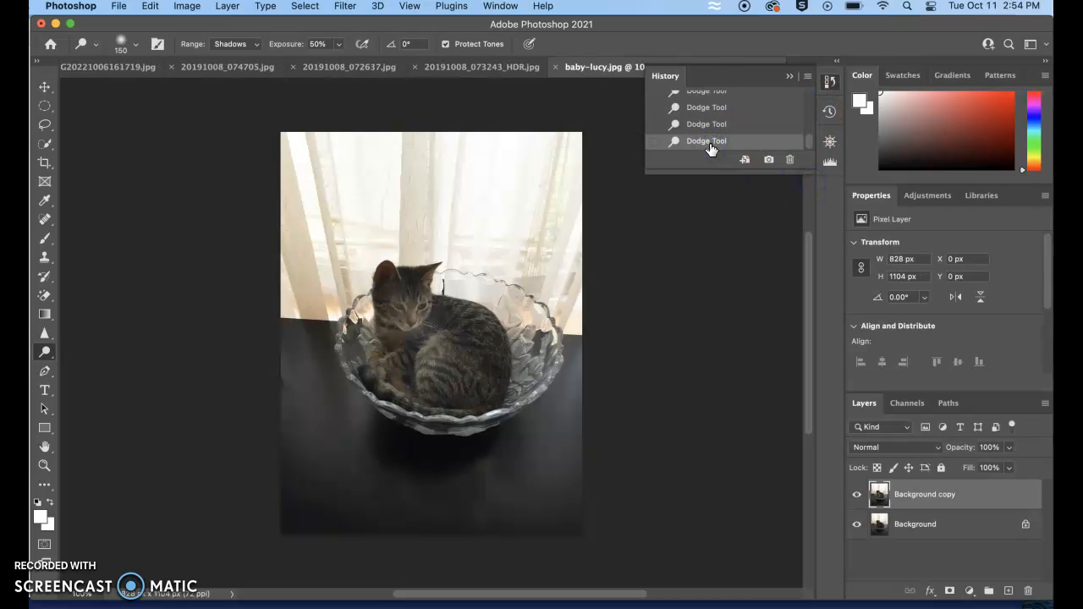
click(708, 110)
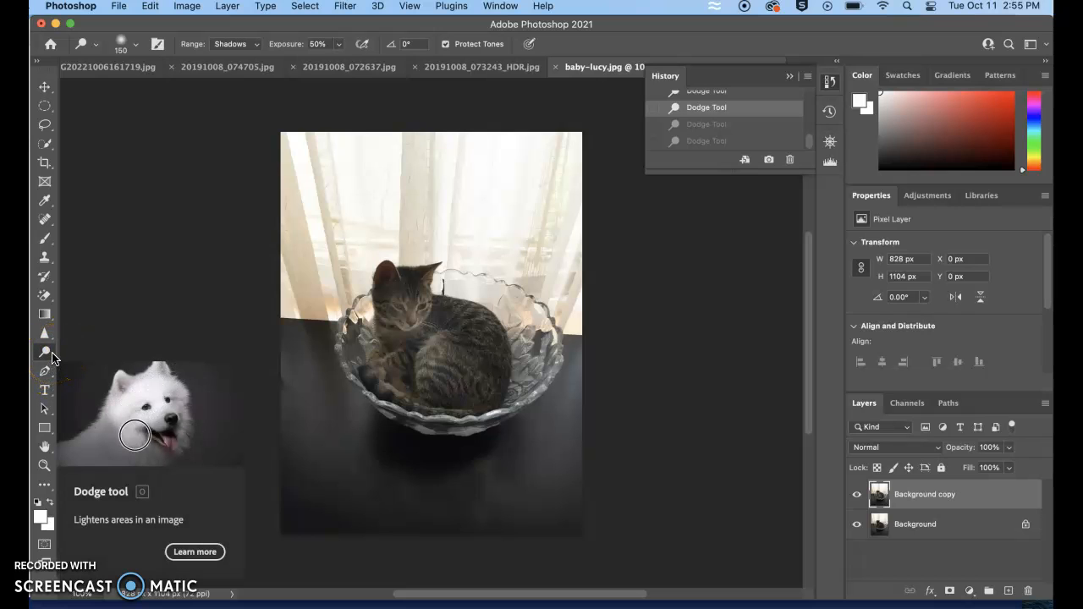
click(349, 375)
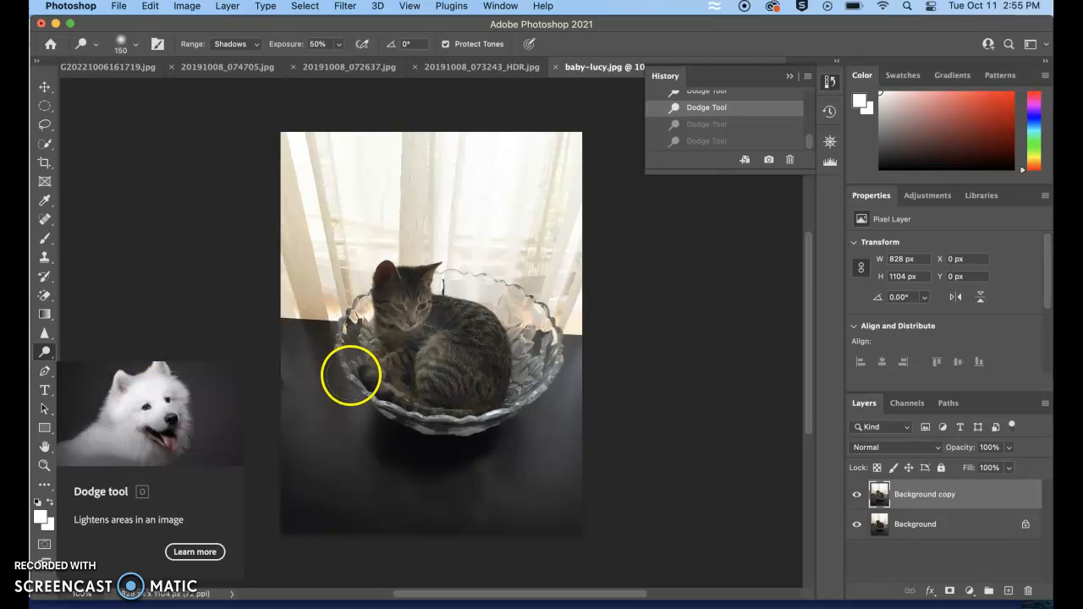